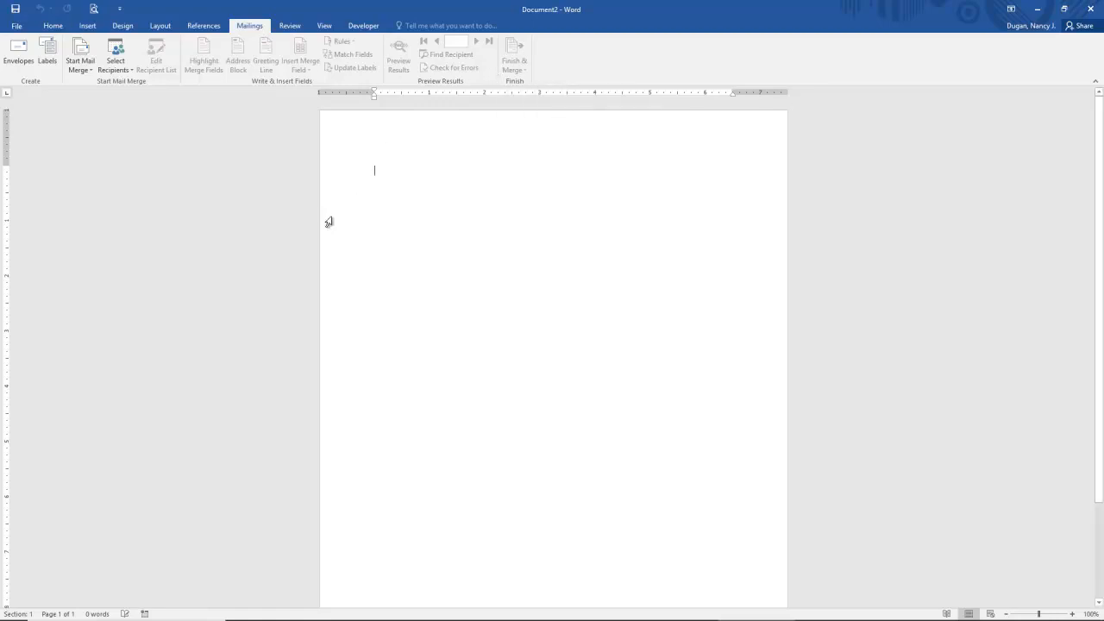
Start the step-by-step mail merge for letters using the current document, and create a newly typed recipient list
left_click(89, 62)
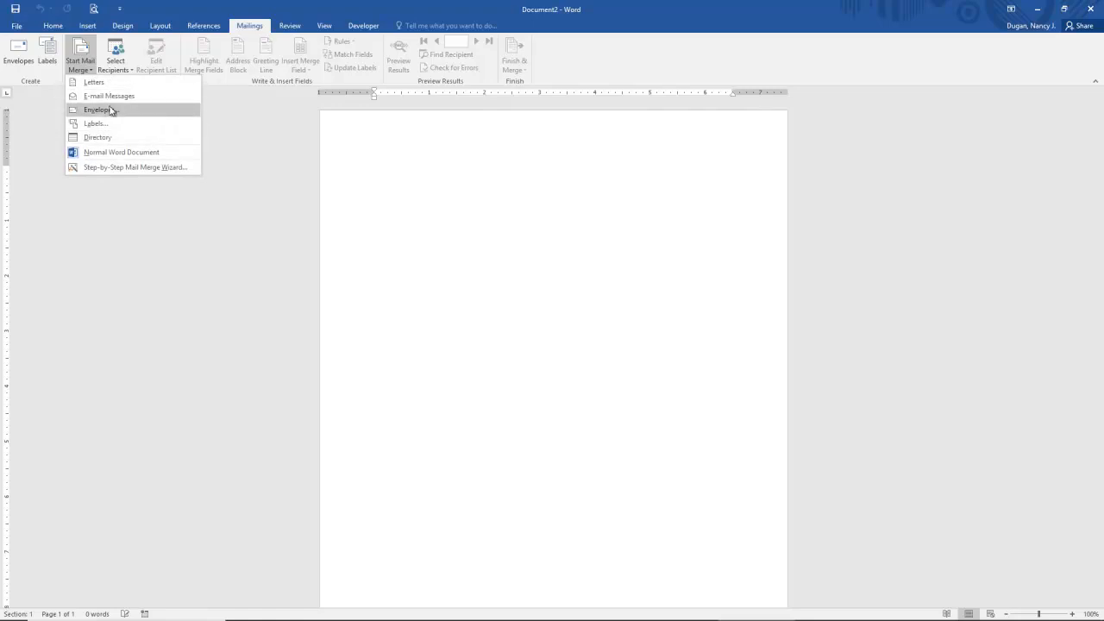
left_click(110, 167)
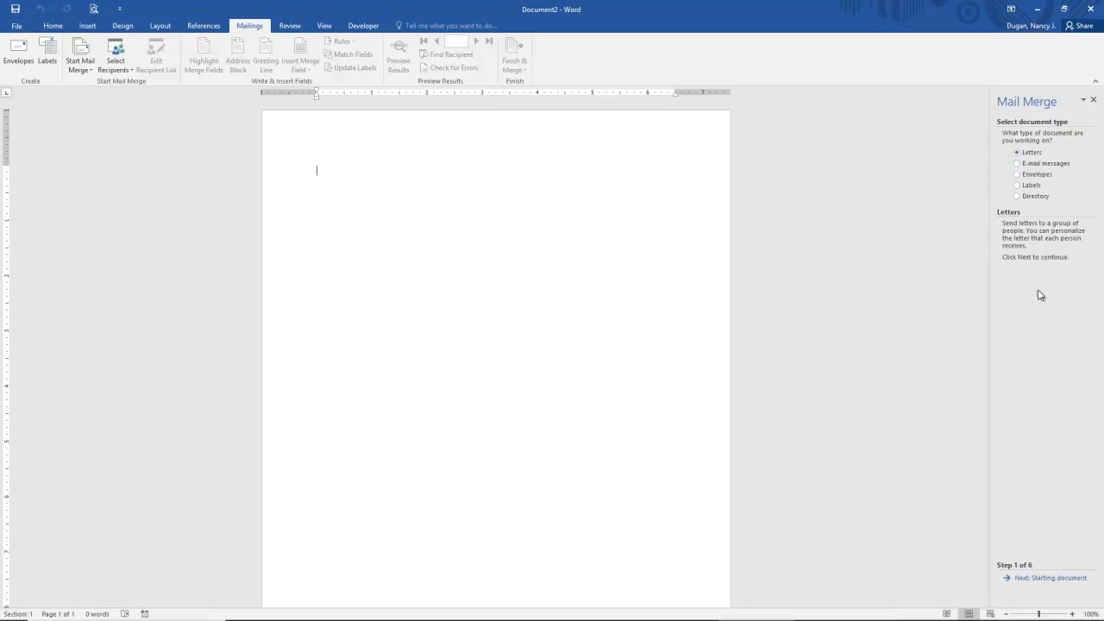
left_click(1045, 578)
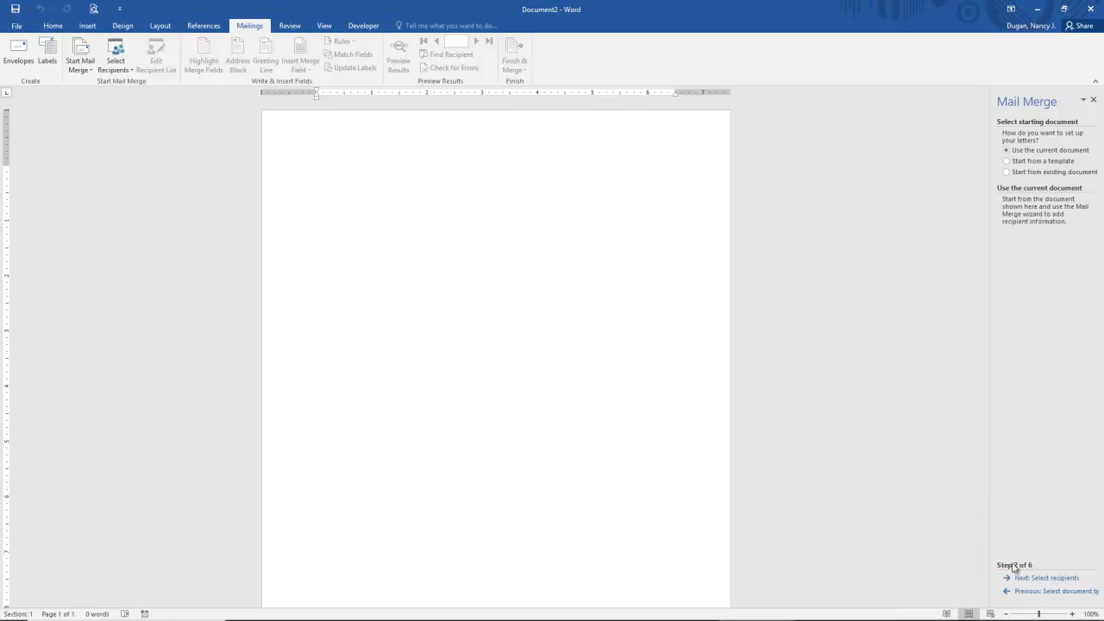
left_click(1042, 585)
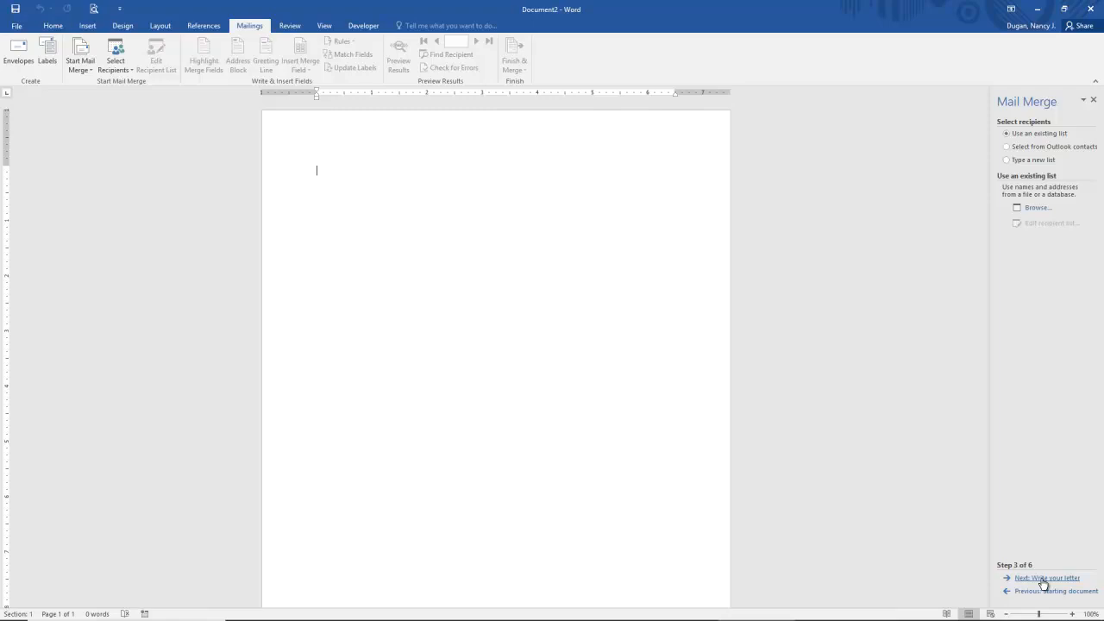
left_click(1025, 161)
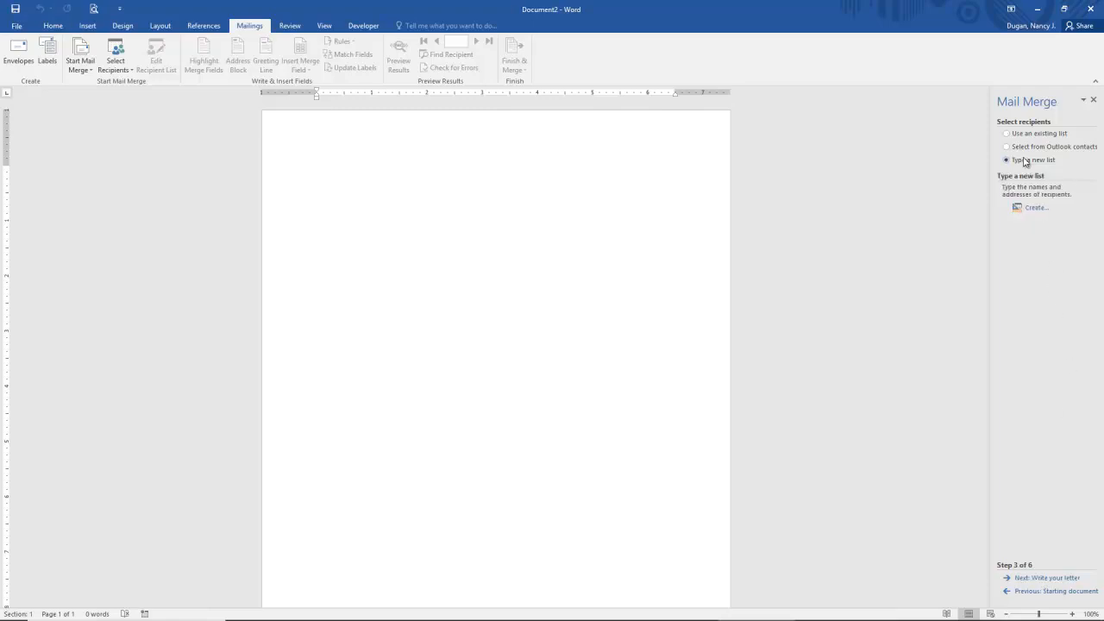
left_click(1034, 209)
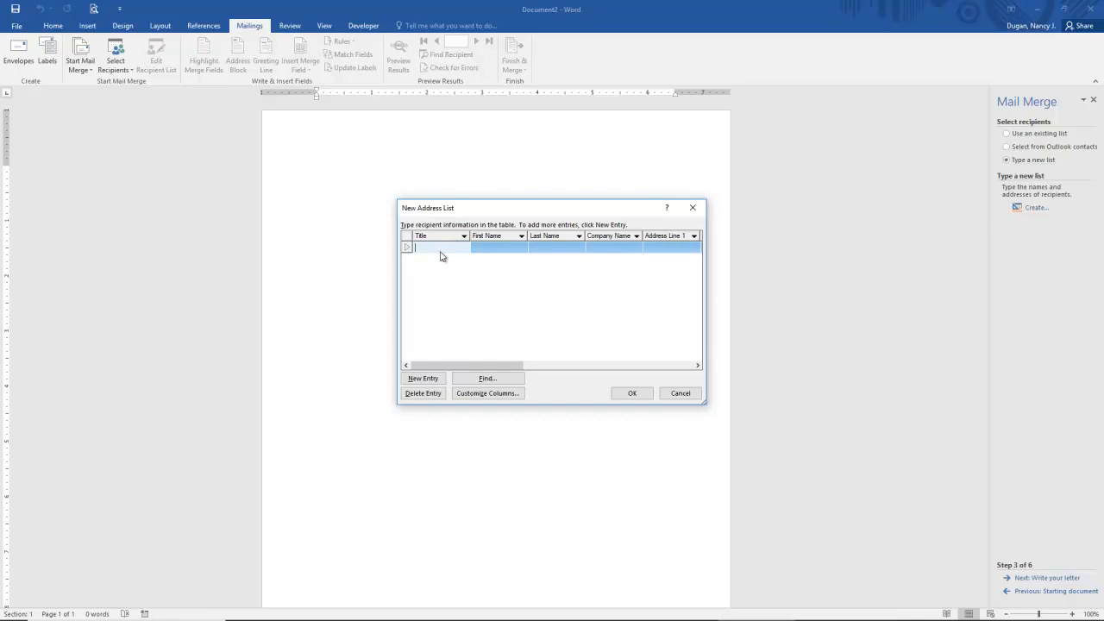
Customize the address list columns by deleting the Title, Company Name and Address Line 2 fields
left_click(494, 397)
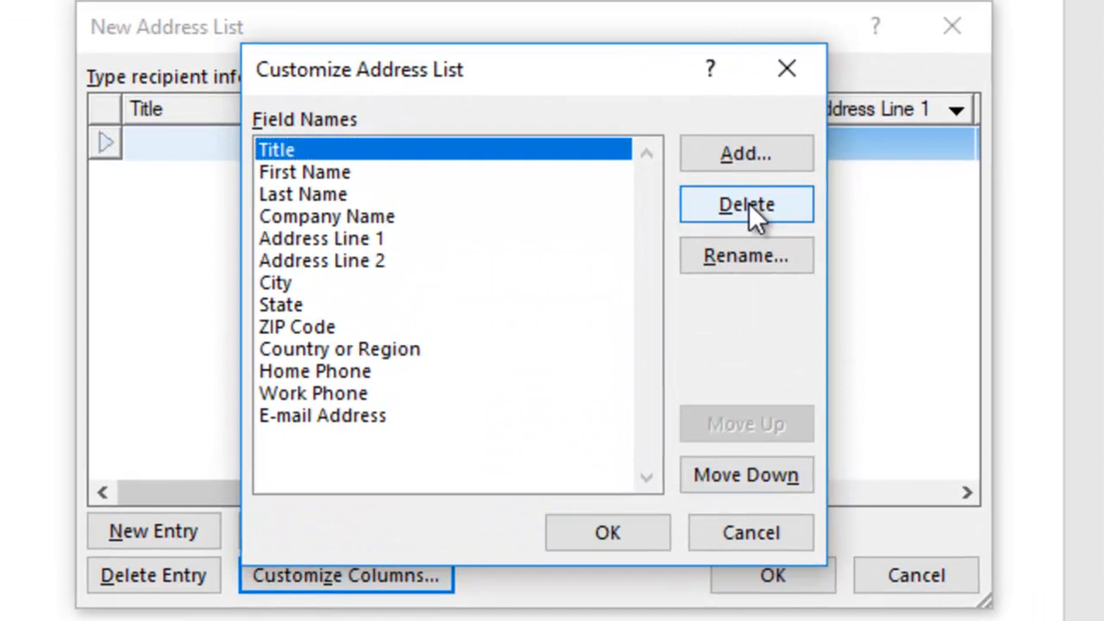
left_click(748, 207)
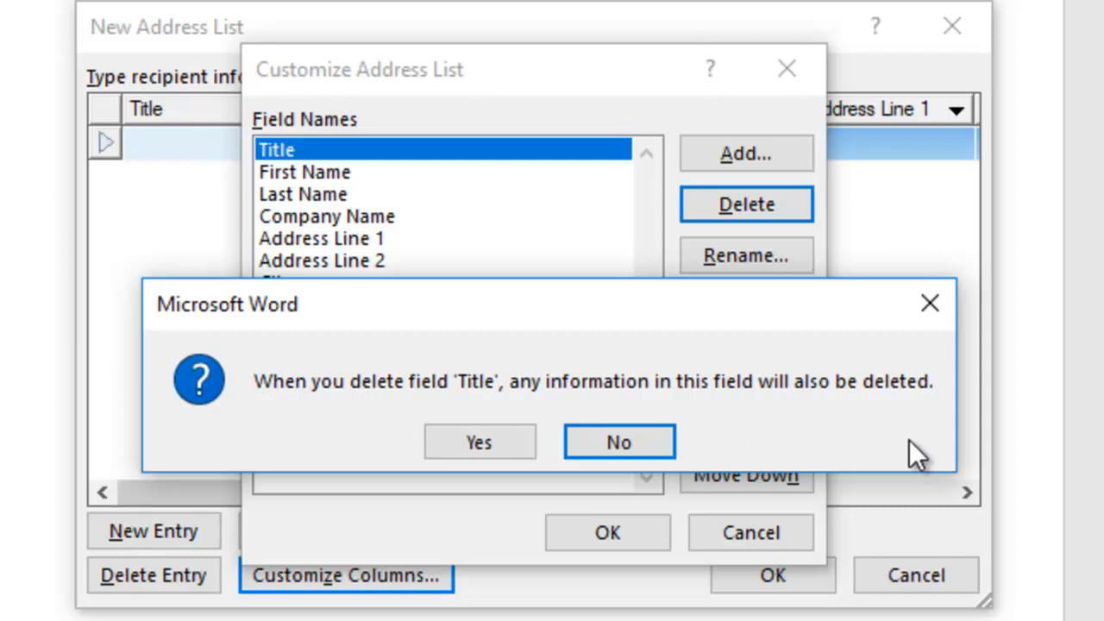
left_click(466, 458)
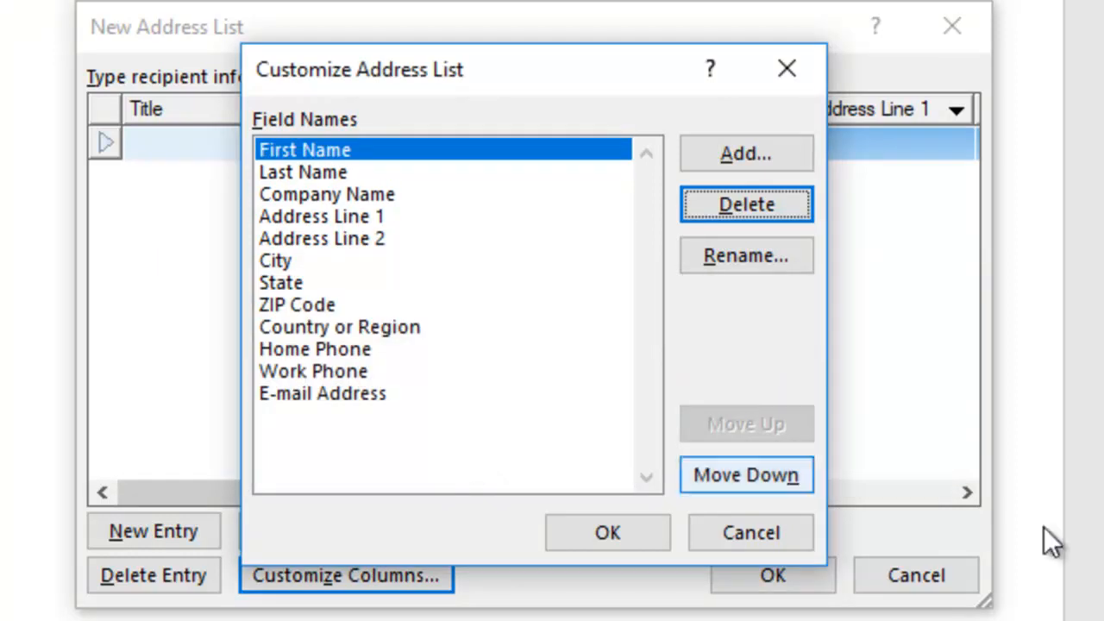
key("Return")
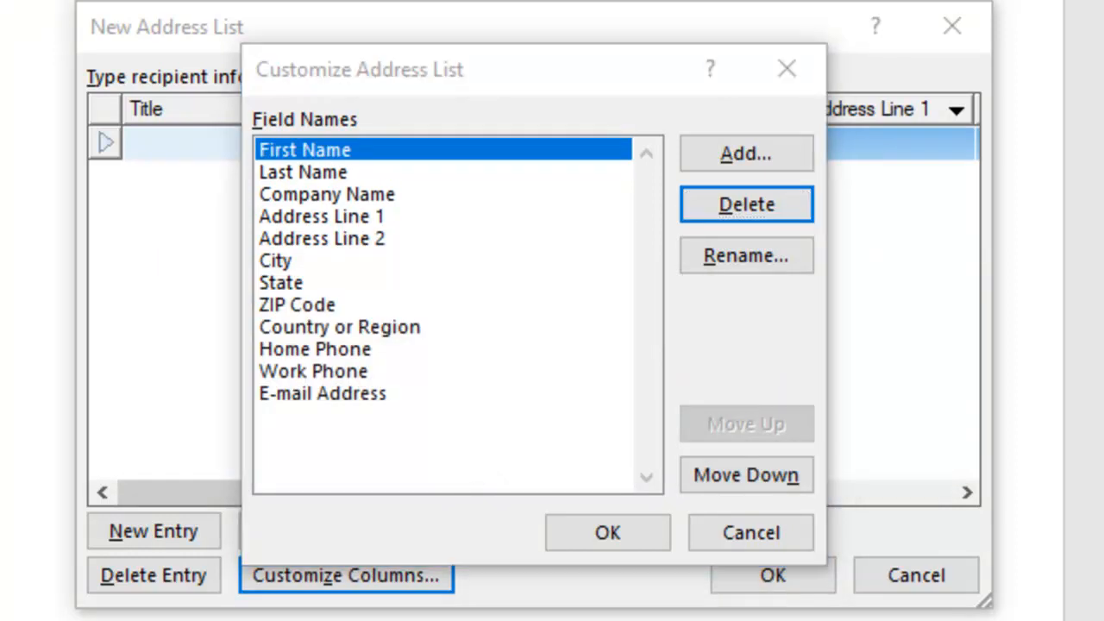
left_click(376, 193)
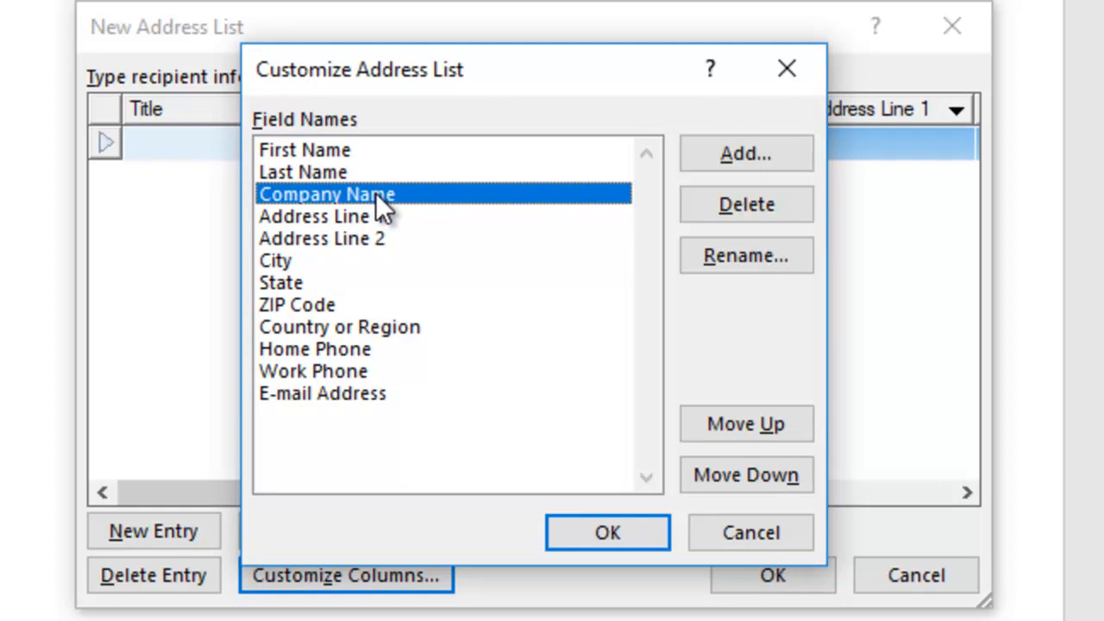
left_click(773, 215)
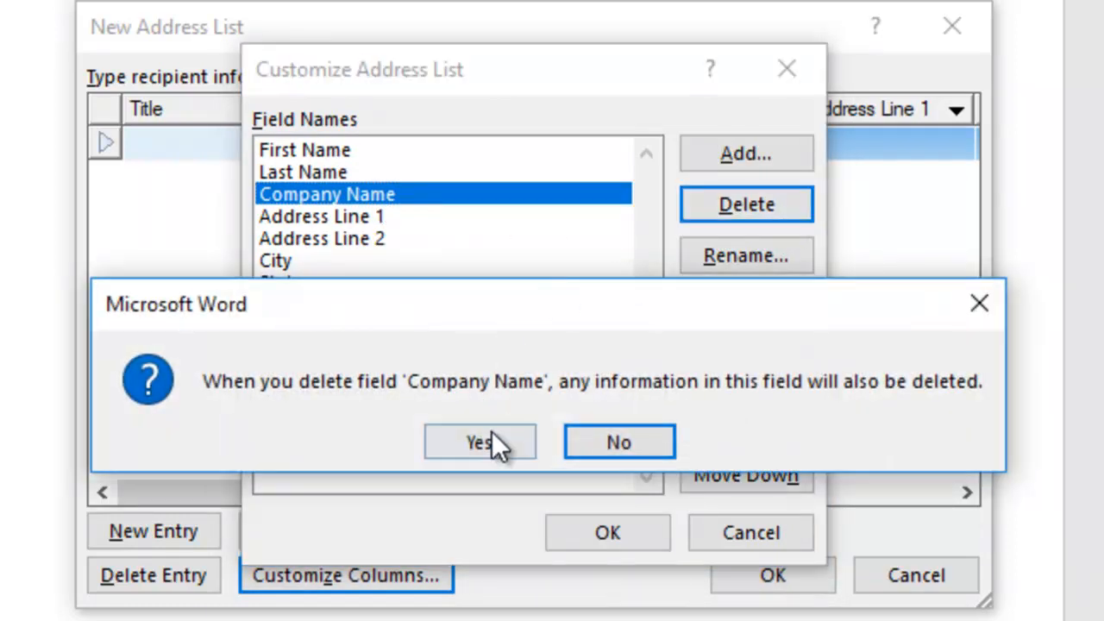
left_click(490, 431)
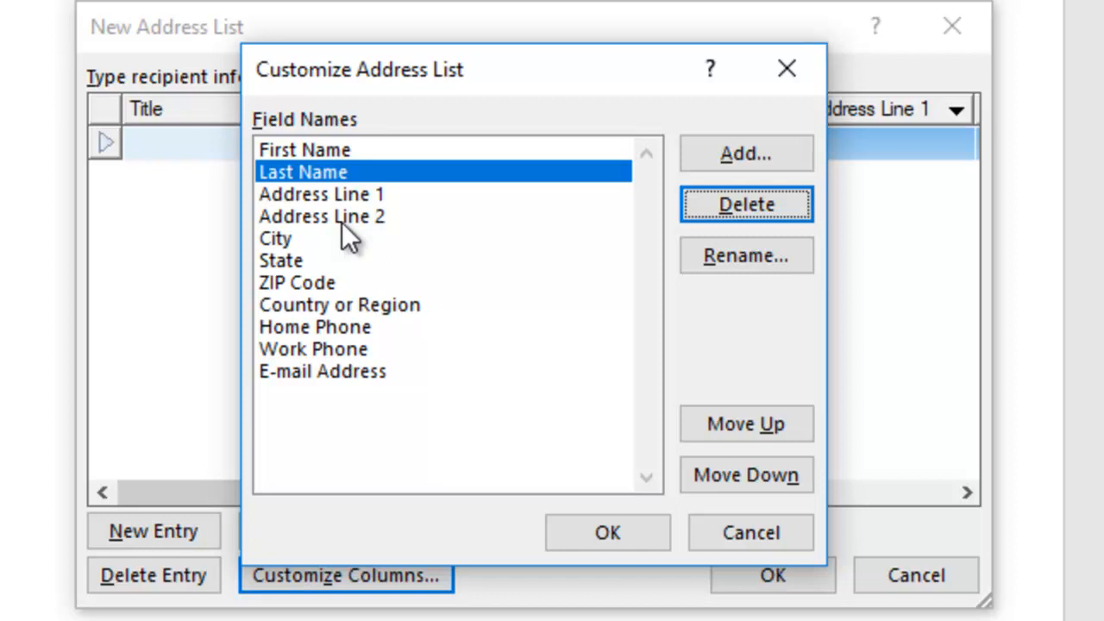
left_click(342, 222)
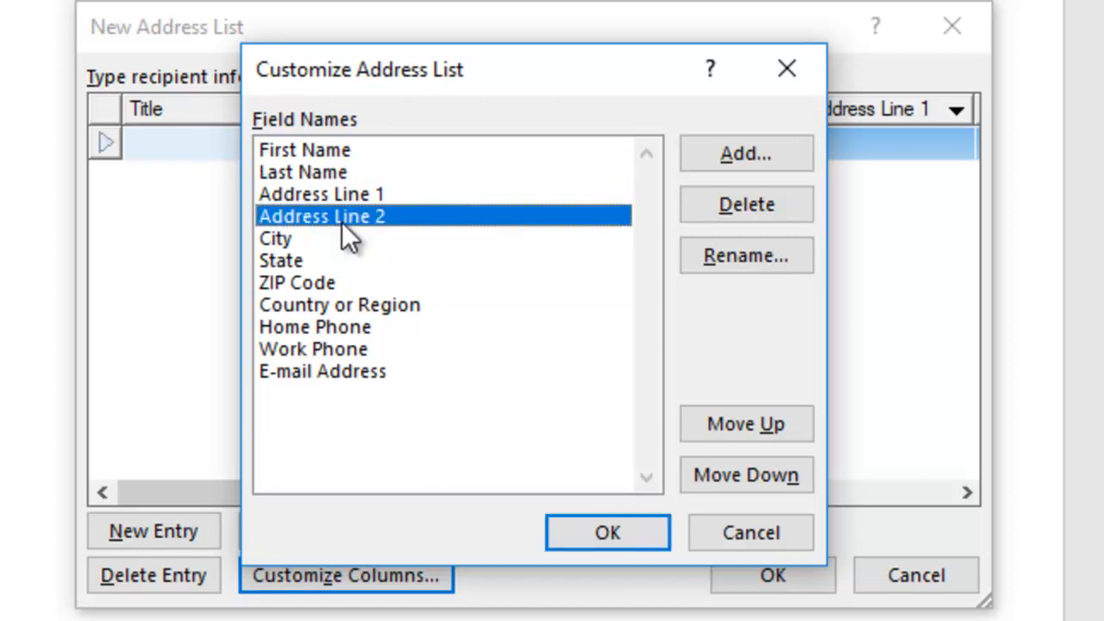
left_click(790, 210)
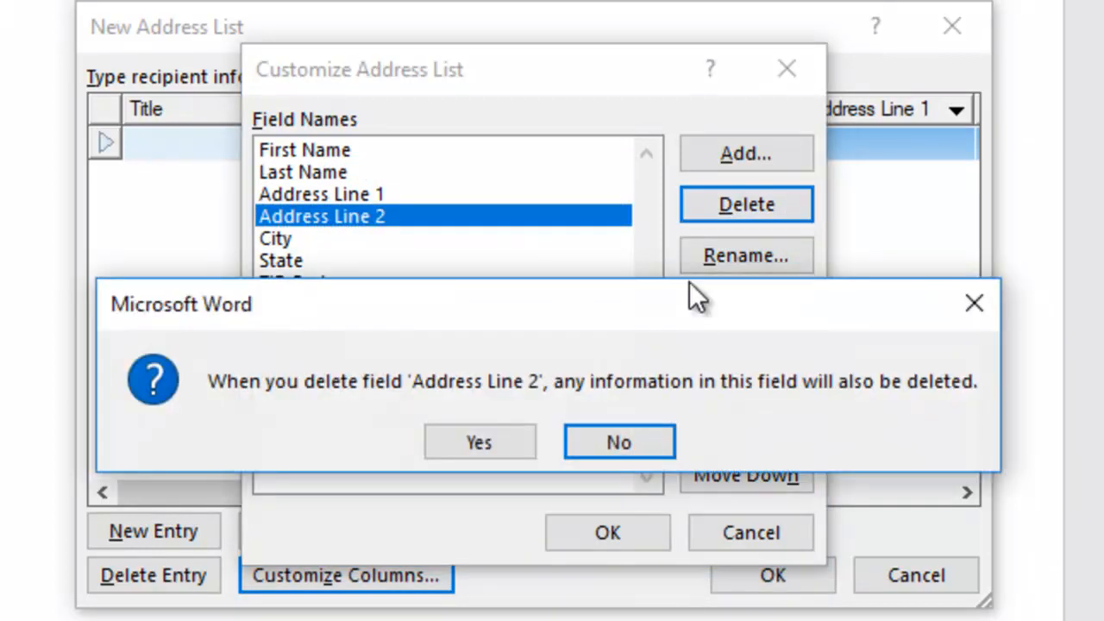
left_click(480, 442)
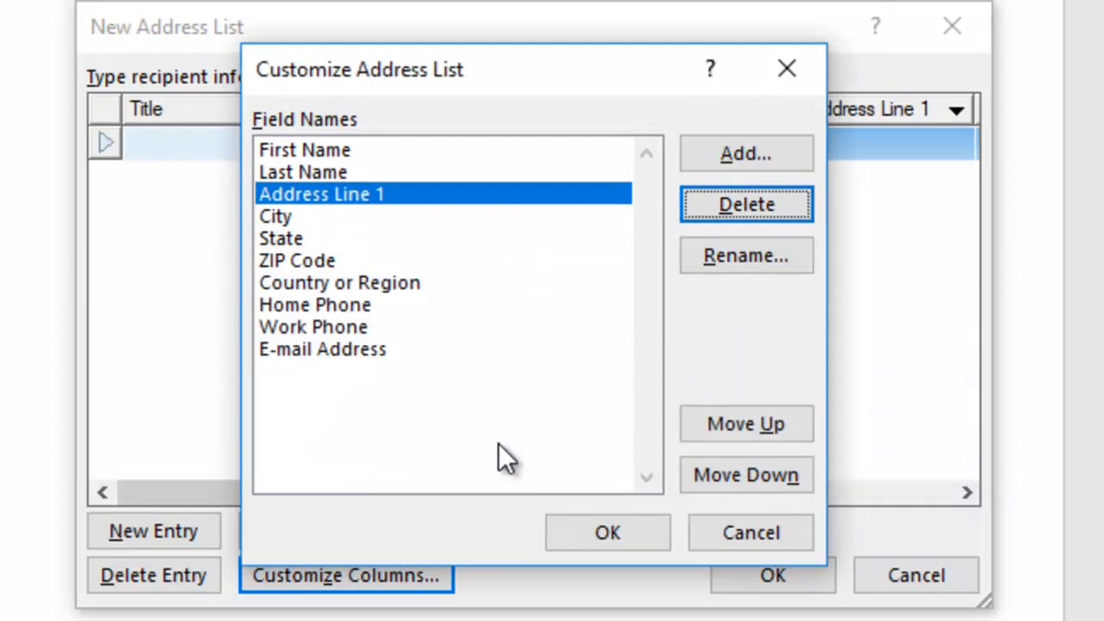
Delete the E-mail Address, Work Phone, Home Phone and Country or Region fields from the address list
left_click(357, 285)
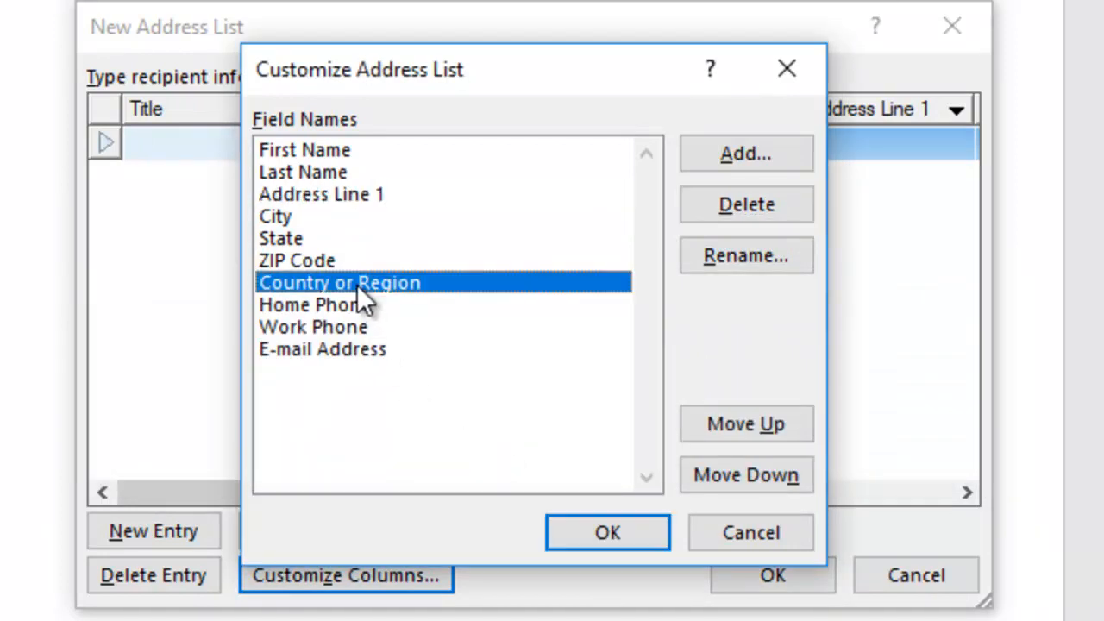
left_click(359, 348)
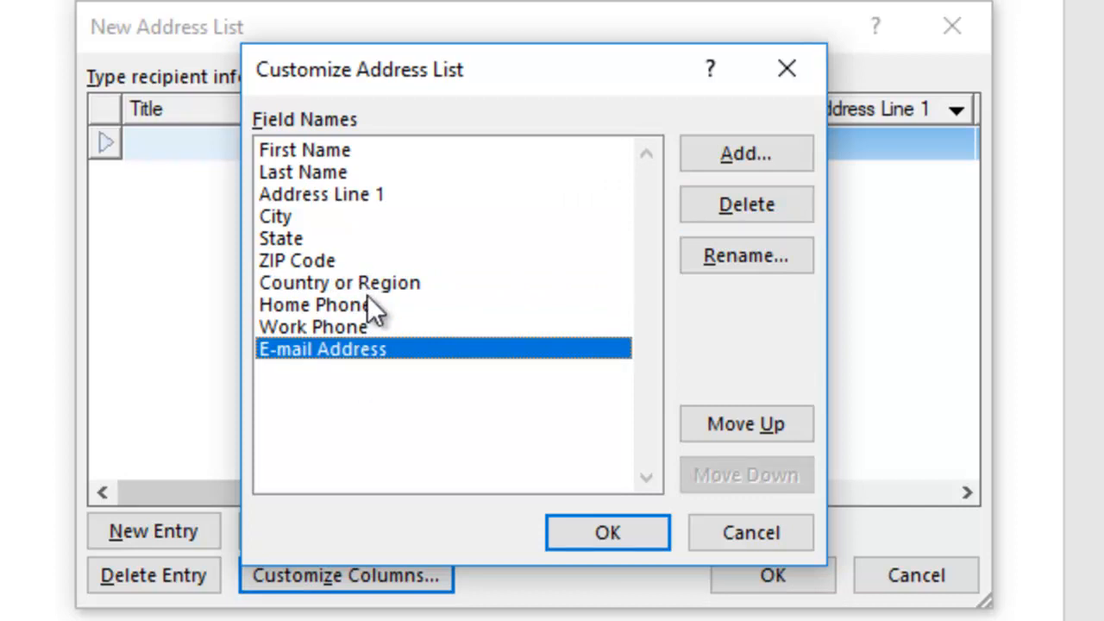
left_click(747, 205)
left_click(442, 441)
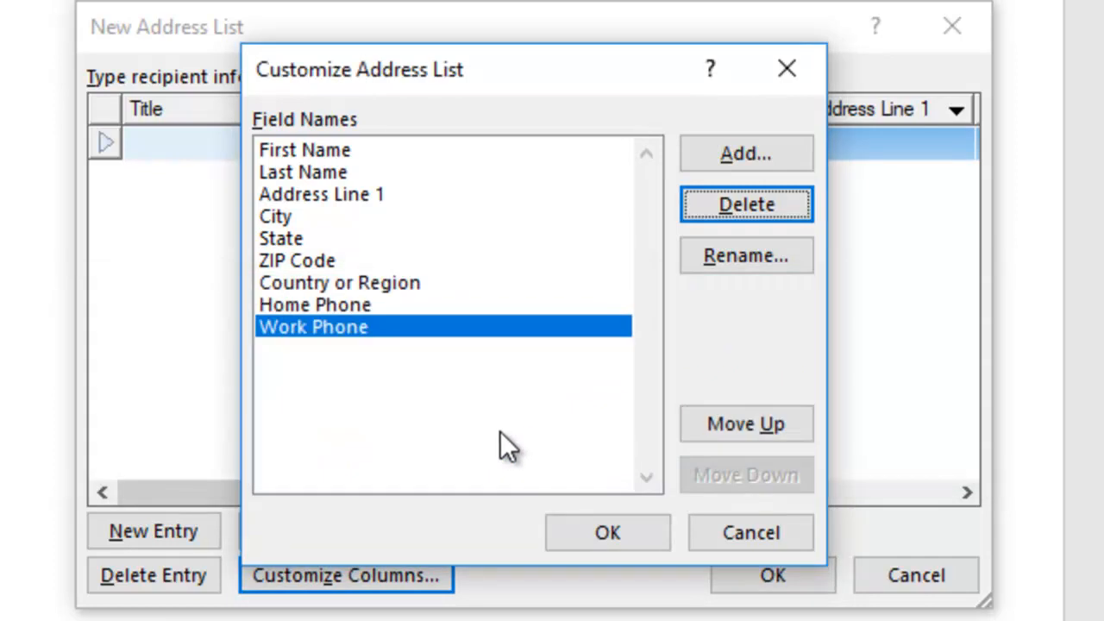
left_click(727, 209)
left_click(503, 440)
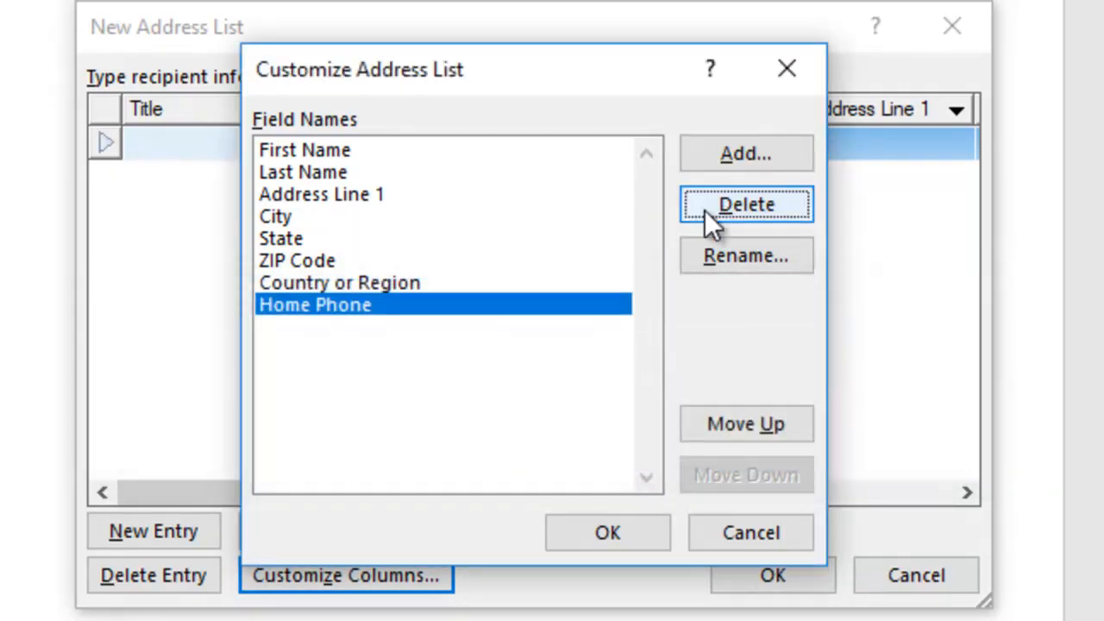
left_click(698, 217)
left_click(482, 436)
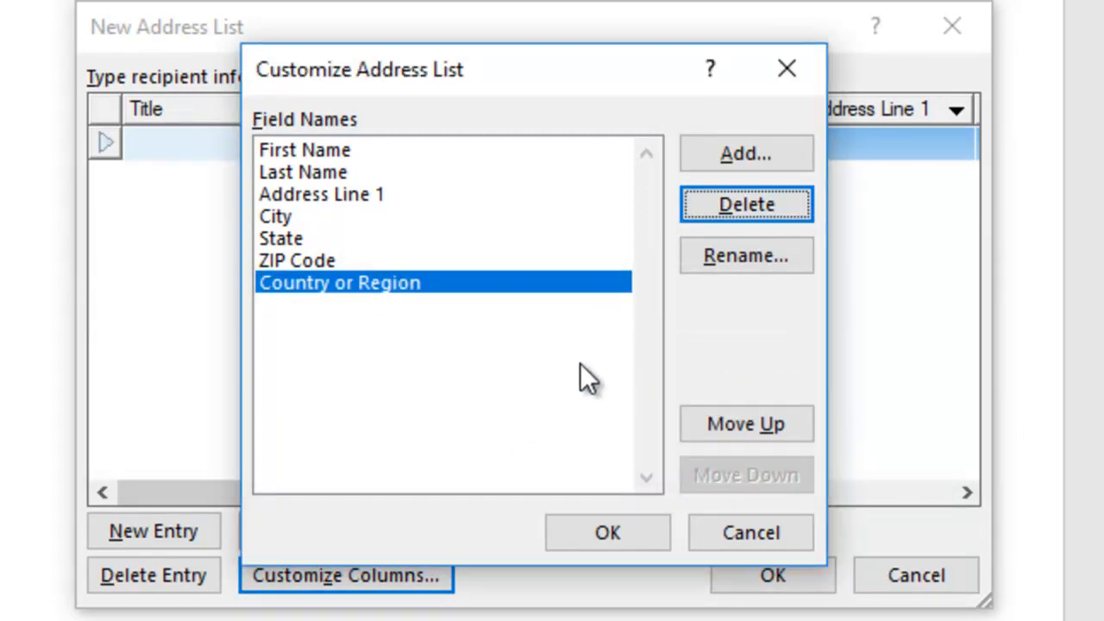
left_click(694, 217)
left_click(461, 434)
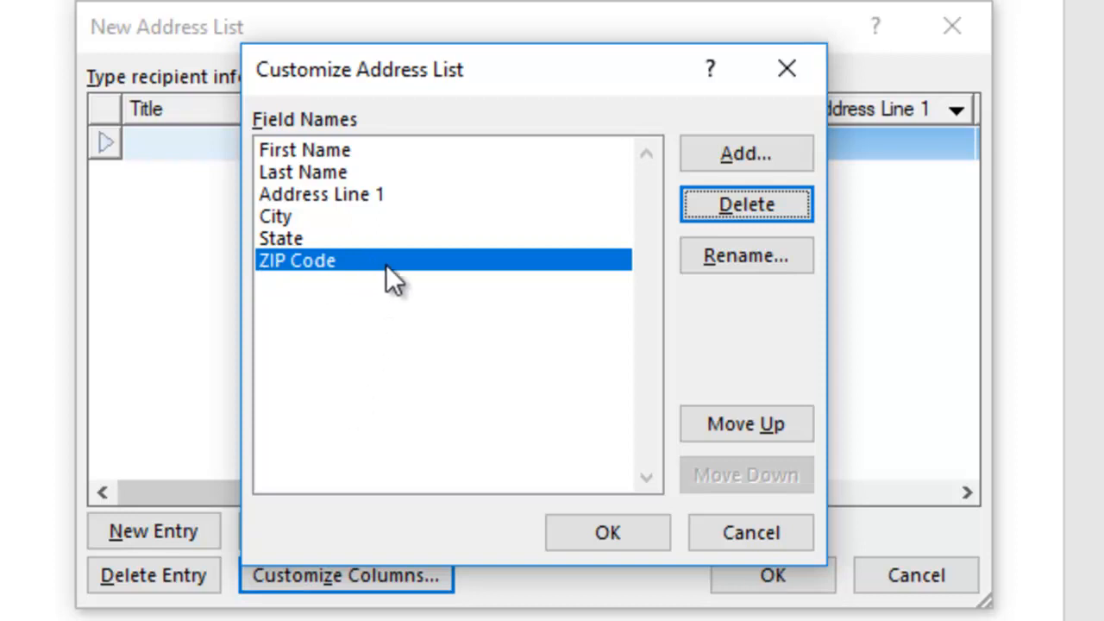
Rename the ZIP Code field of the address list to Zip
left_click(751, 259)
type("Zip")
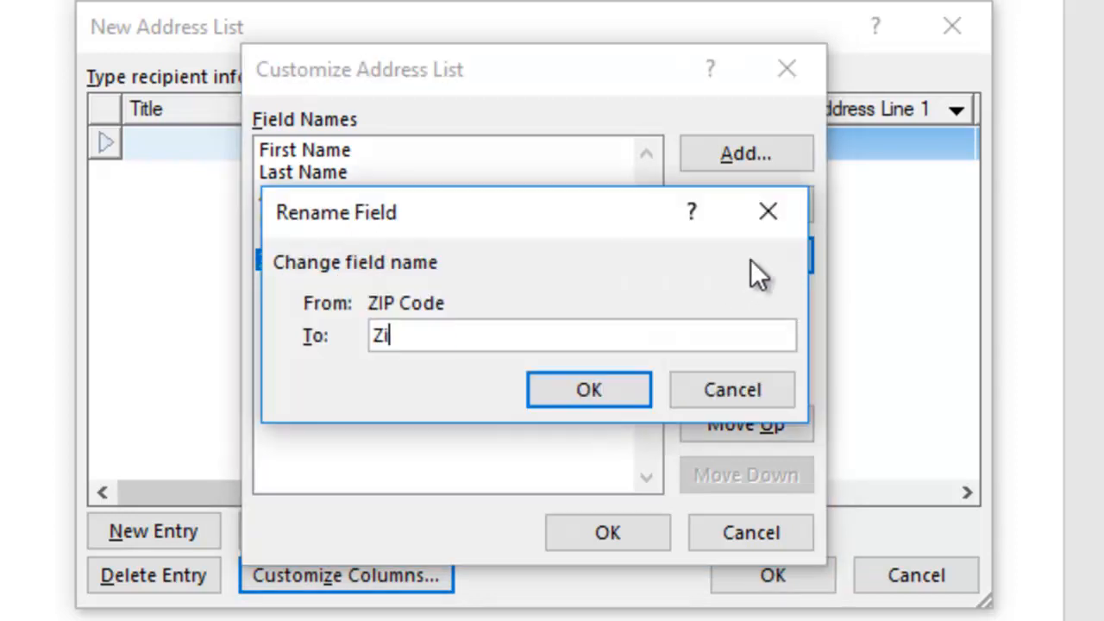
left_click(576, 416)
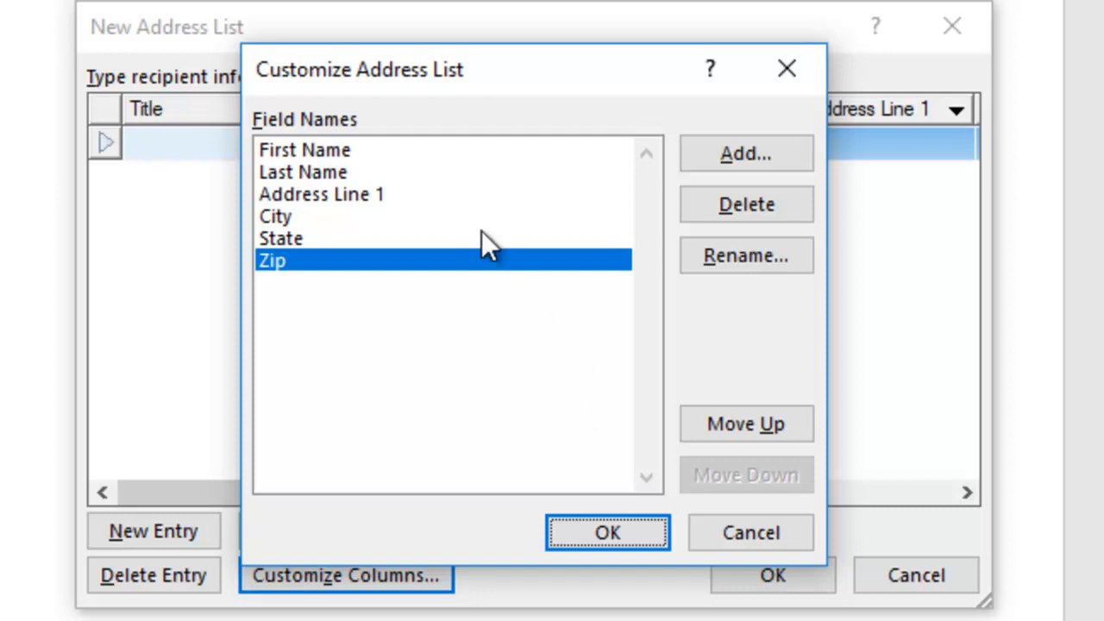
Rename the Address Line 1 field of the address list to Address
left_click(443, 199)
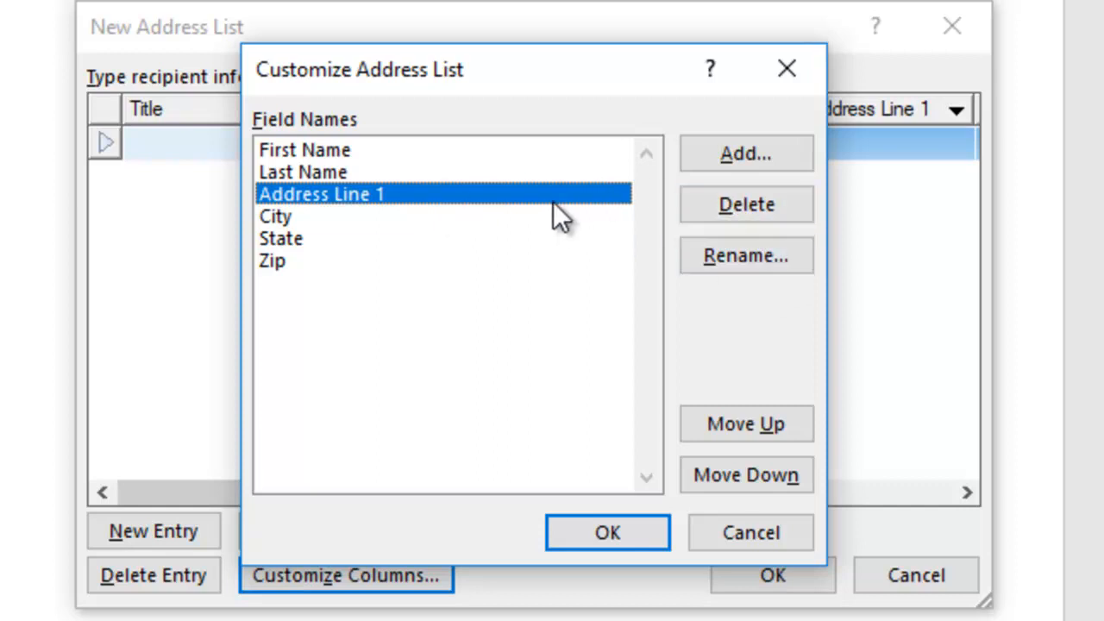
left_click(732, 264)
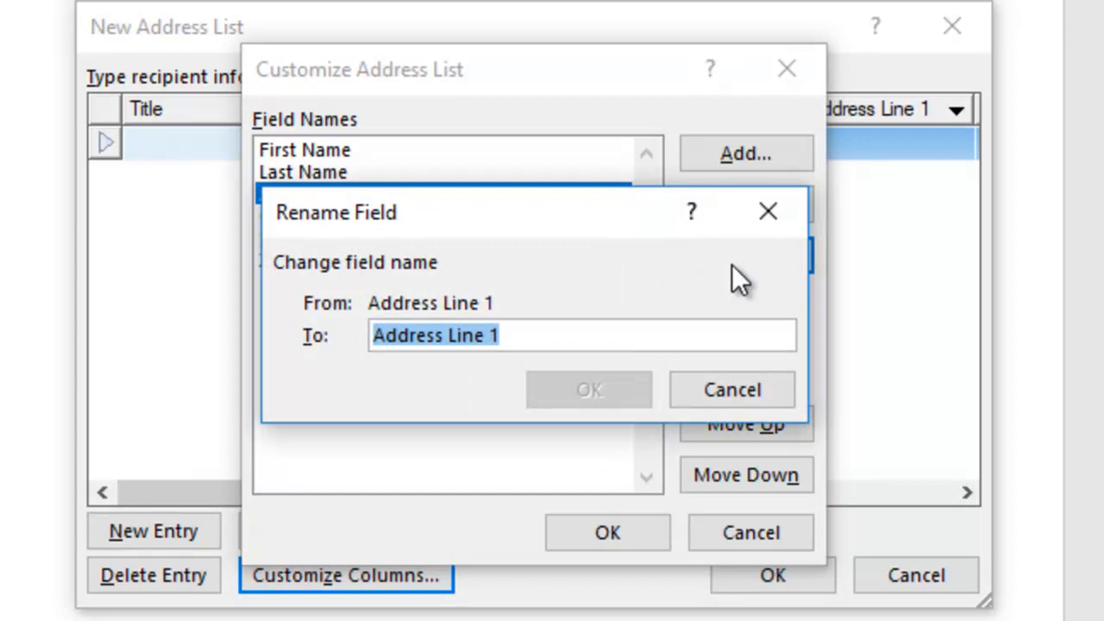
key("End")
key("BackSpace")
key("BackSpace")
key("BackSpace")
key("BackSpace")
key("BackSpace")
key("BackSpace")
key("BackSpace")
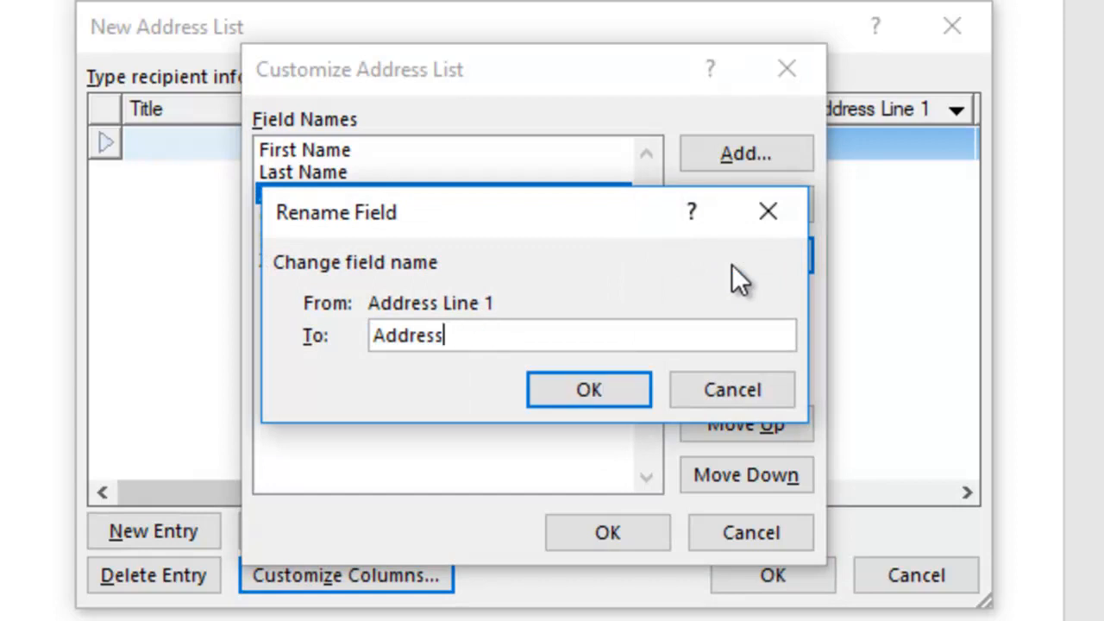
left_click(540, 396)
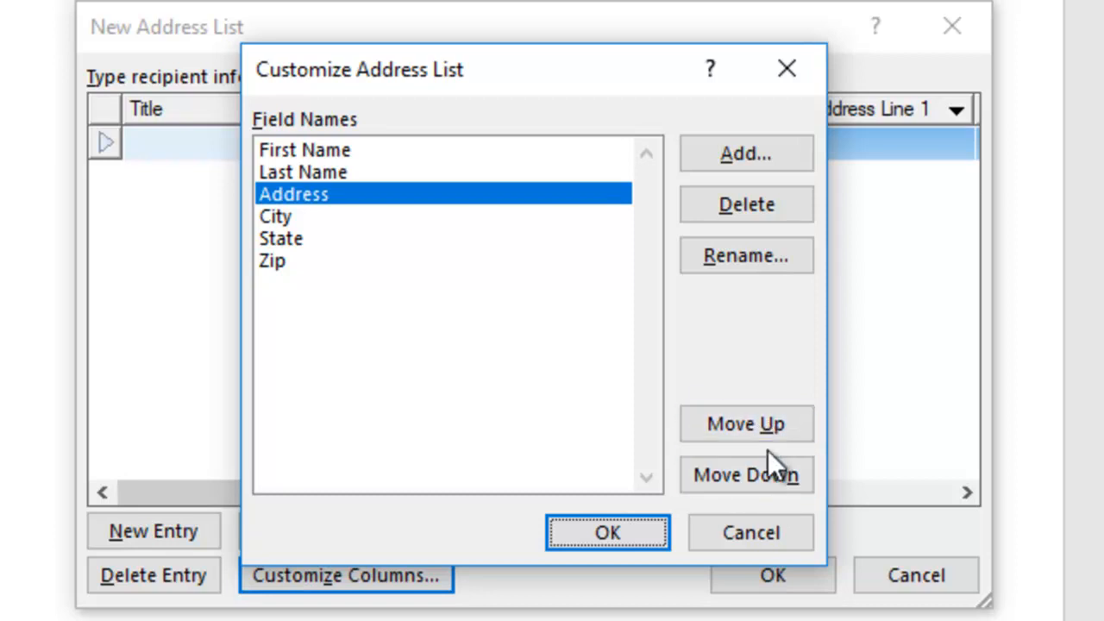
Move the Last Name field up one place and back down, and the State field up two places and back down
left_click(393, 171)
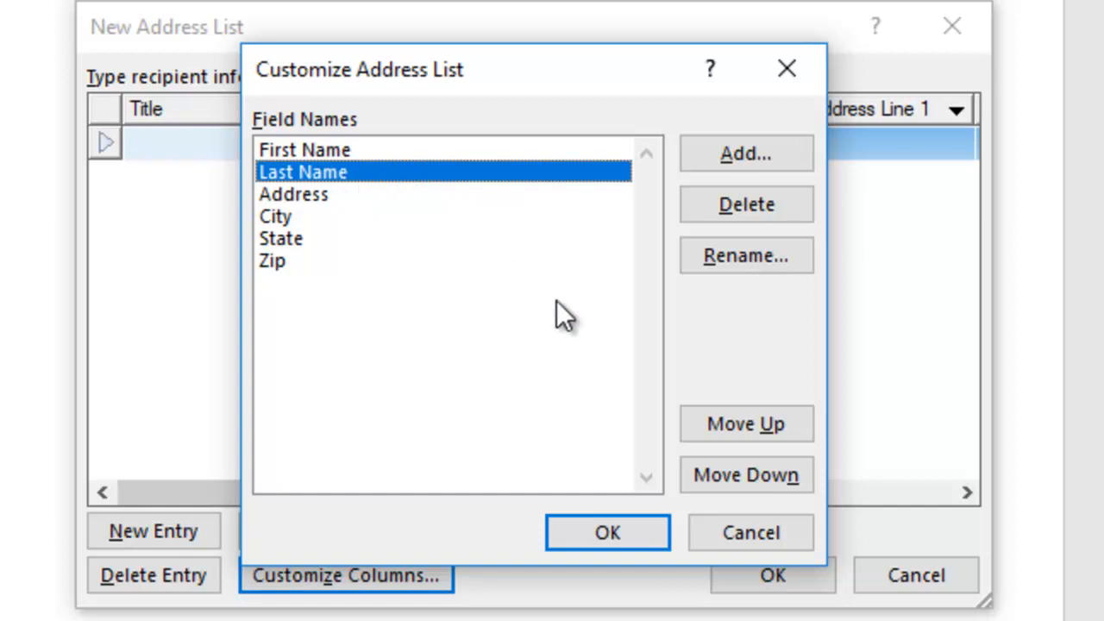
left_click(761, 426)
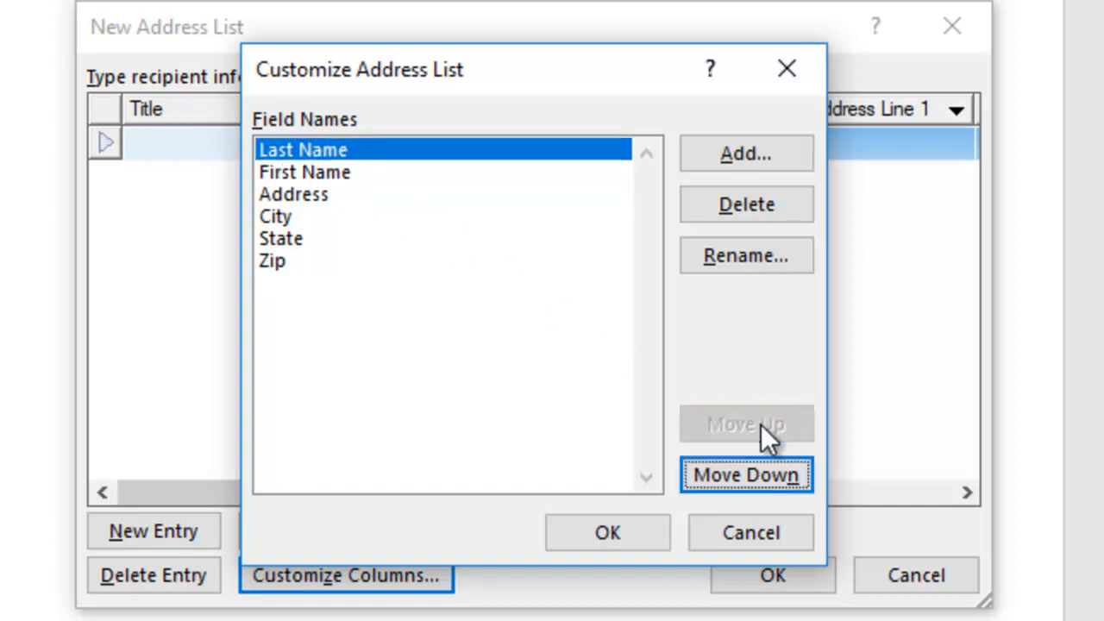
left_click(720, 476)
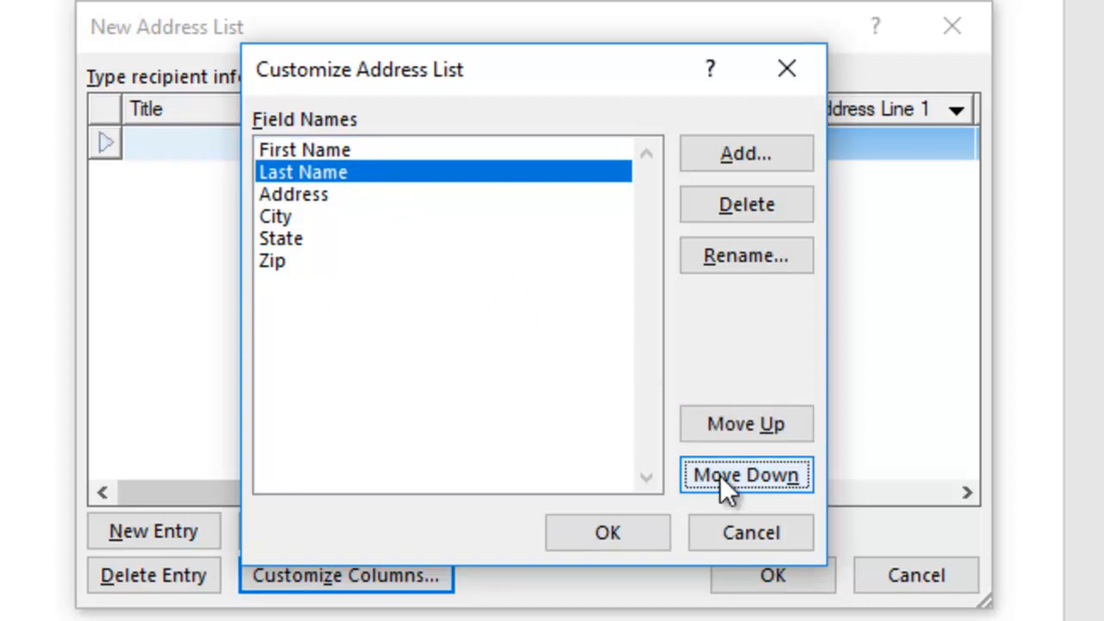
left_click(313, 238)
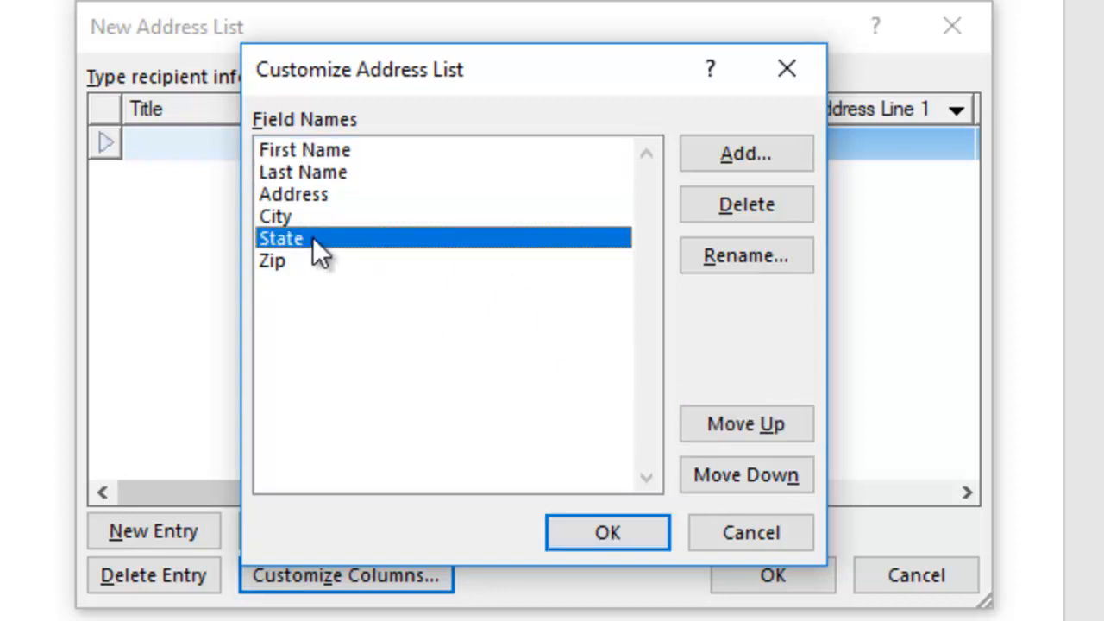
left_click(750, 428)
left_click(751, 427)
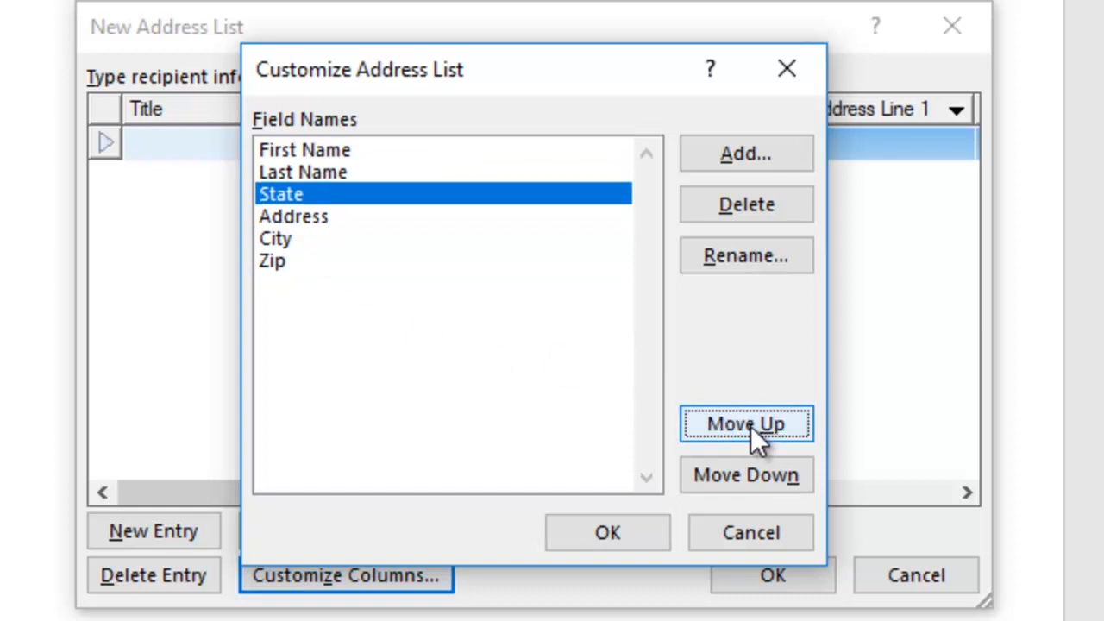
left_click(761, 471)
left_click(765, 472)
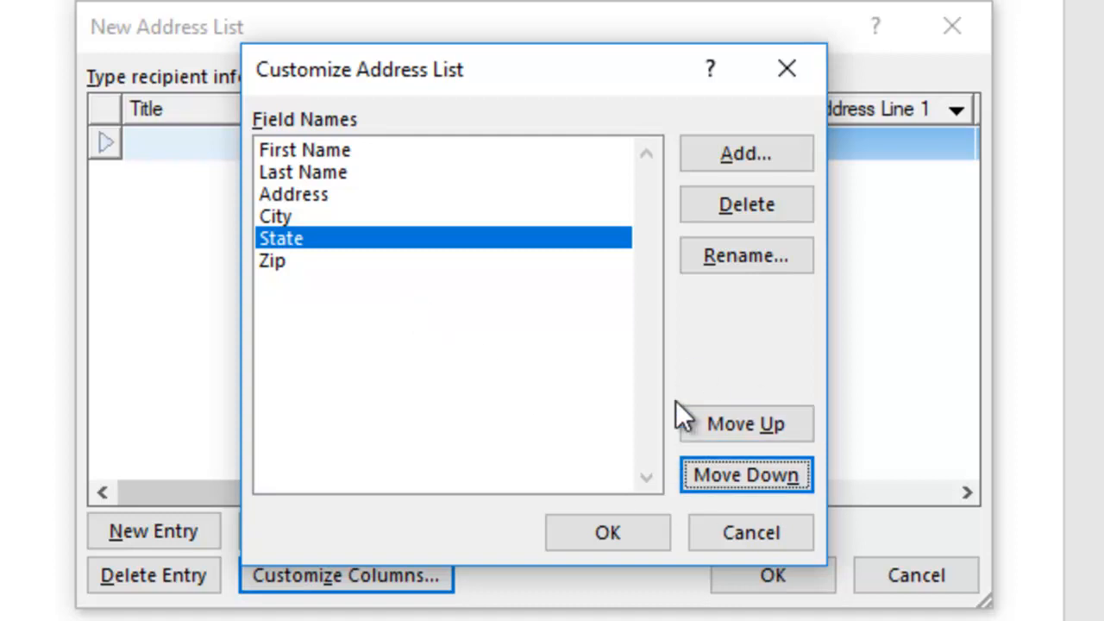
Apply the customized columns and widen the New Address List window until every column through Zip fits
left_click(619, 532)
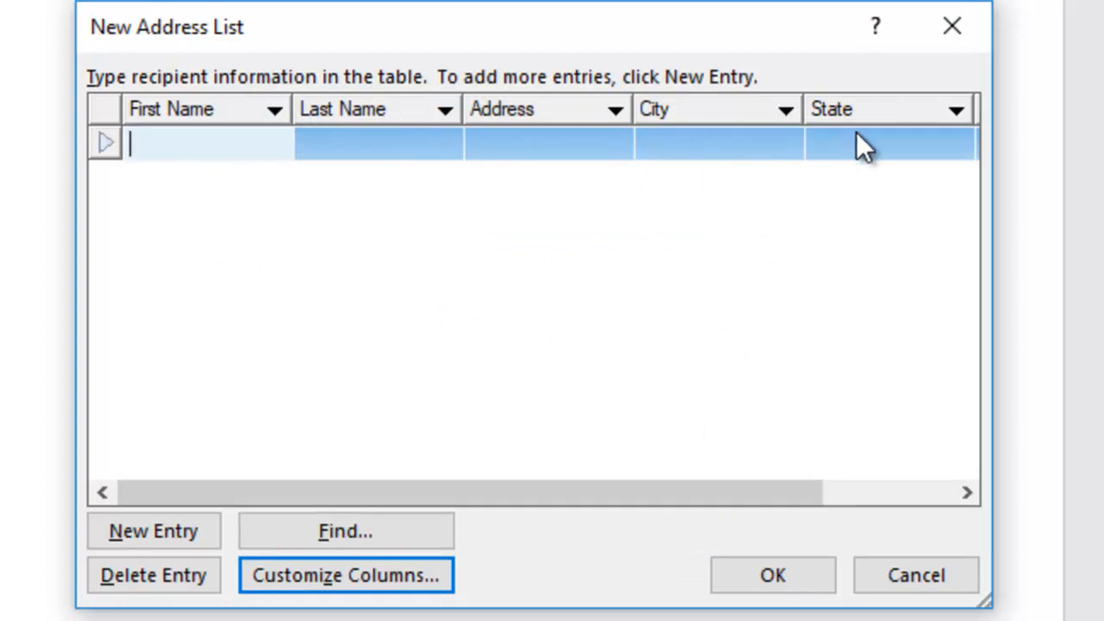
left_click_drag(754, 491, 734, 506)
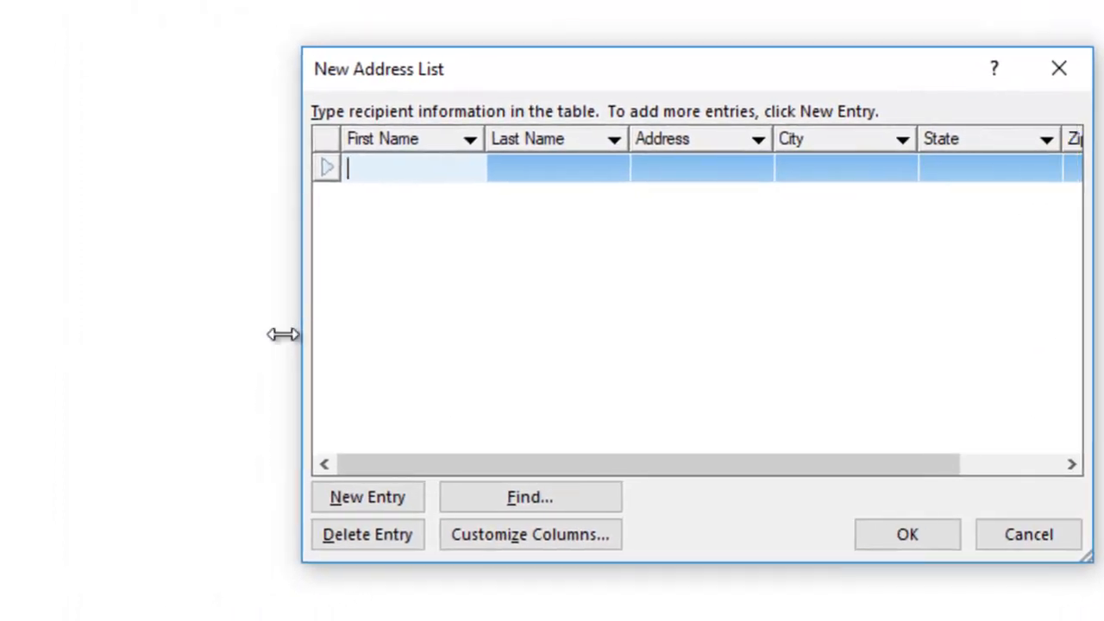
left_click_drag(283, 335, 93, 329)
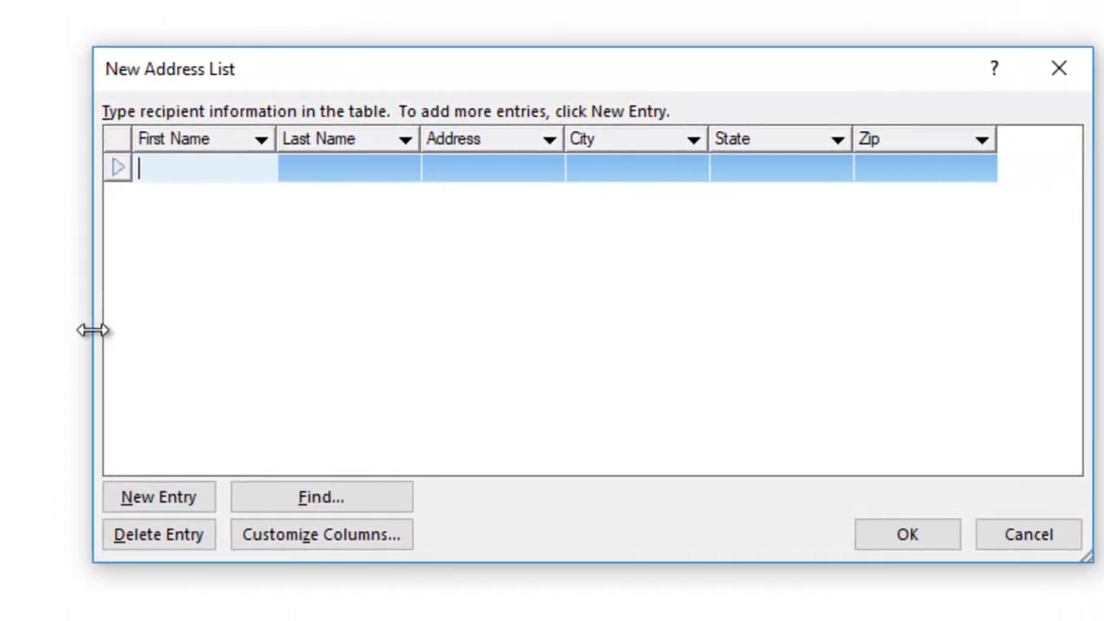